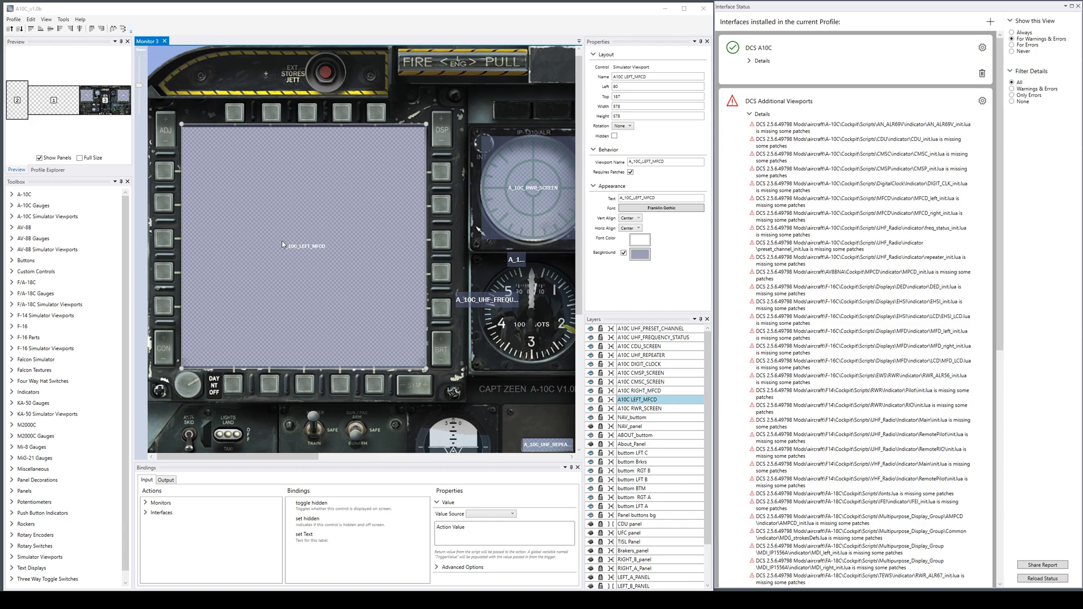
# Step: Select the A_10C_LEFT_MFCD viewport on the cockpit panel and inspect its viewport name
pyautogui.click(289, 191)
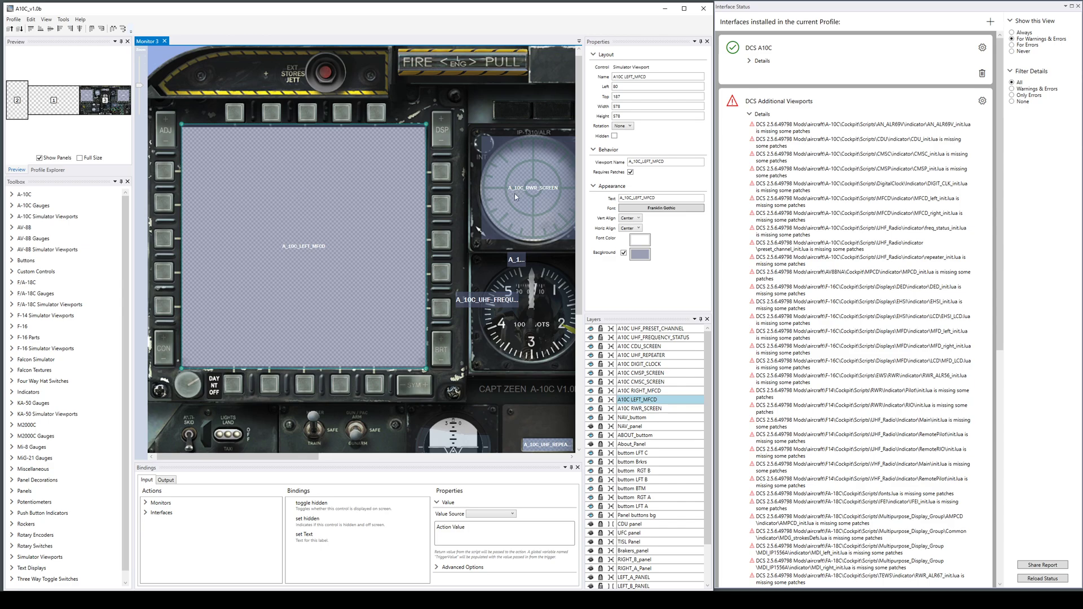
pyautogui.doubleClick(678, 164)
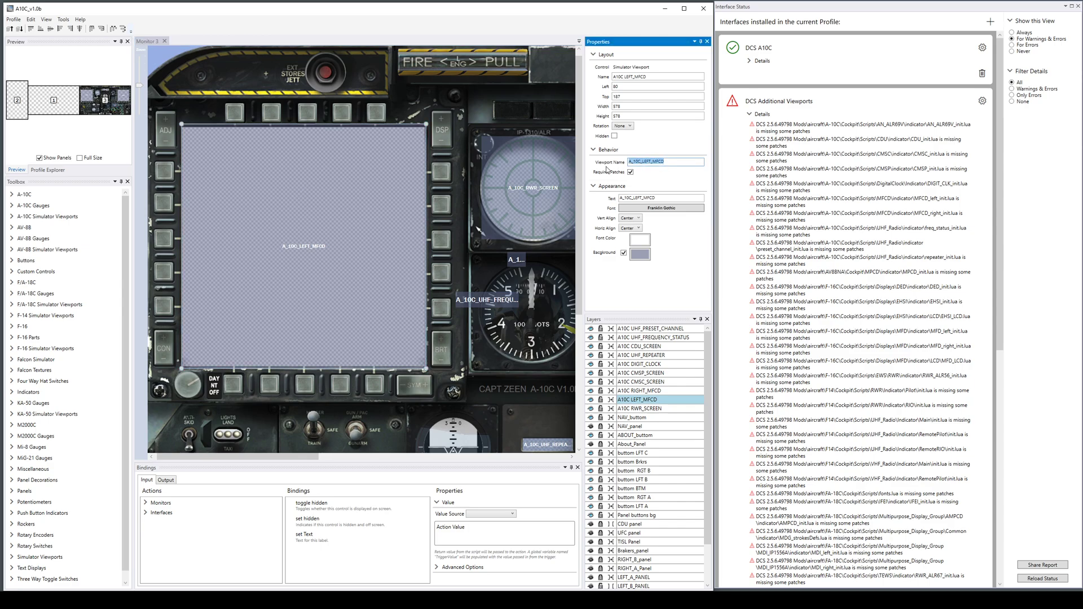
pyautogui.click(635, 163)
# Step: Open the DCS Monitor Setup configuration and view the Additional Viewports choices in its advanced options
pyautogui.click(750, 115)
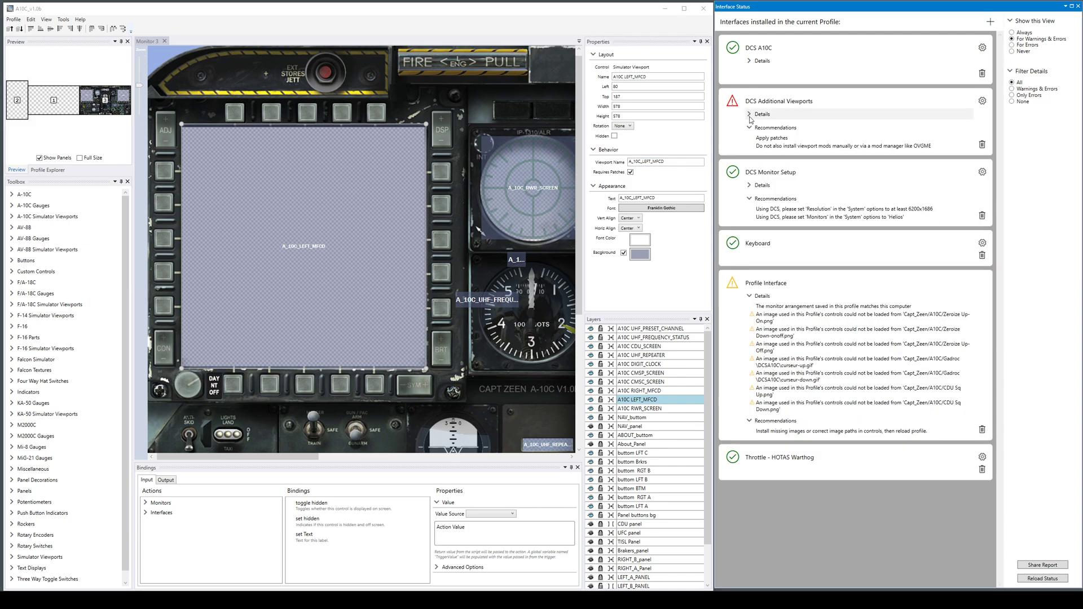
pyautogui.click(982, 172)
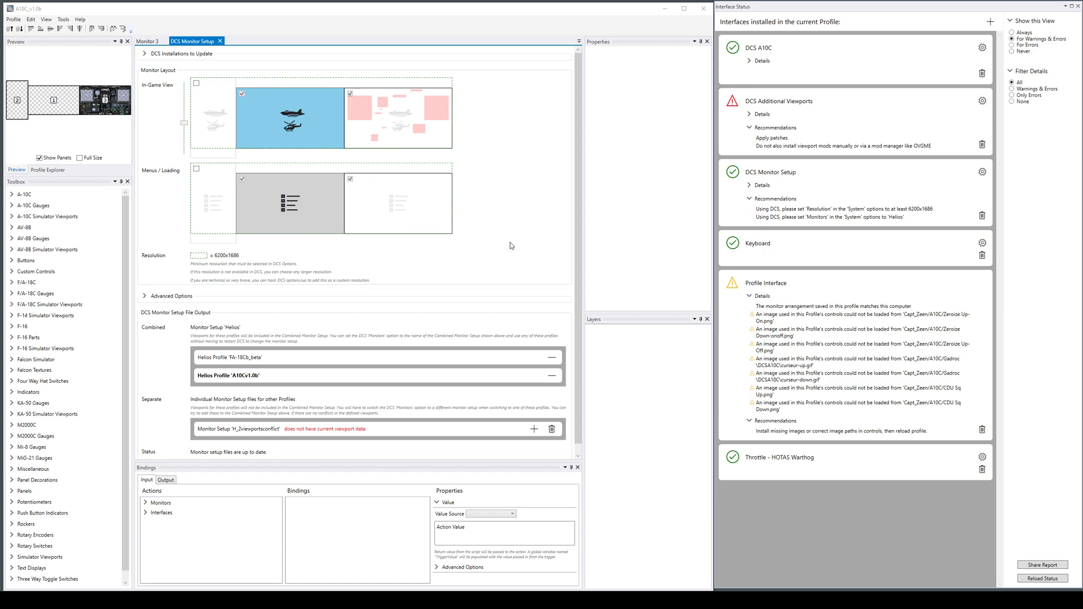
pyautogui.click(165, 298)
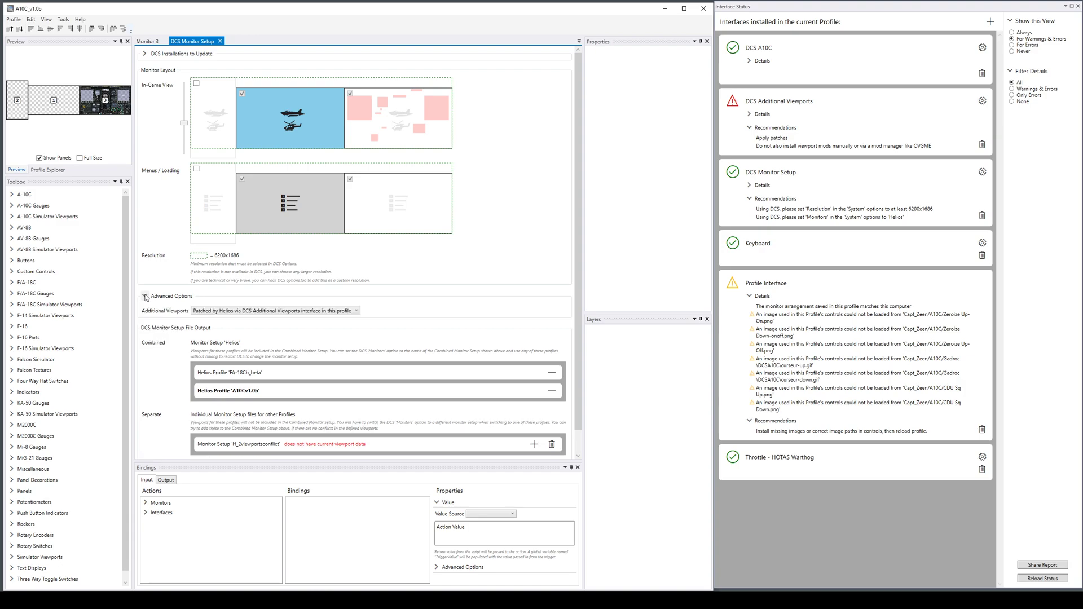
pyautogui.click(284, 313)
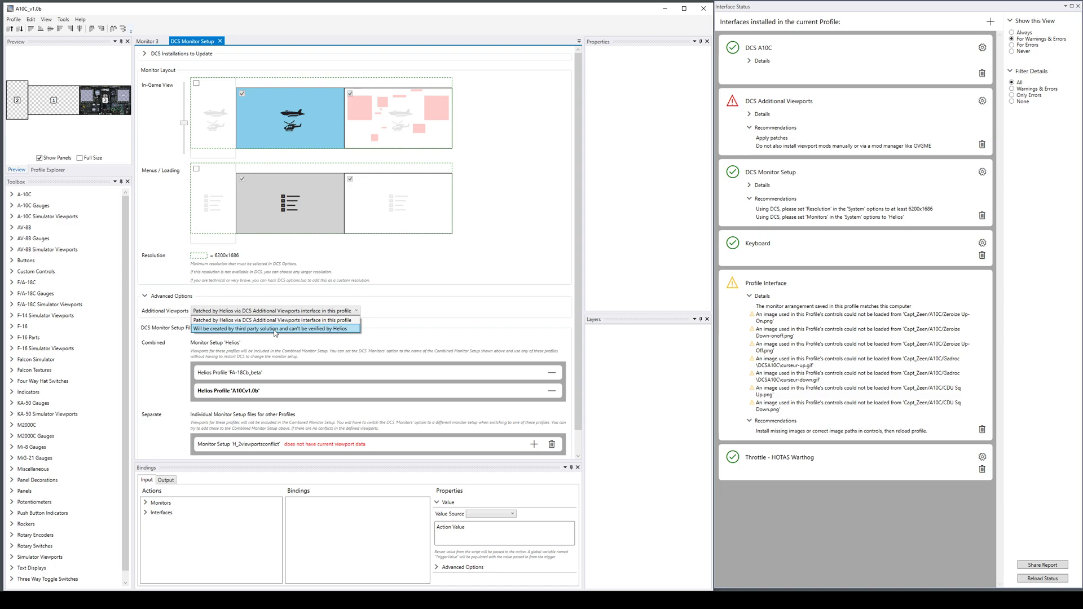
pyautogui.click(449, 304)
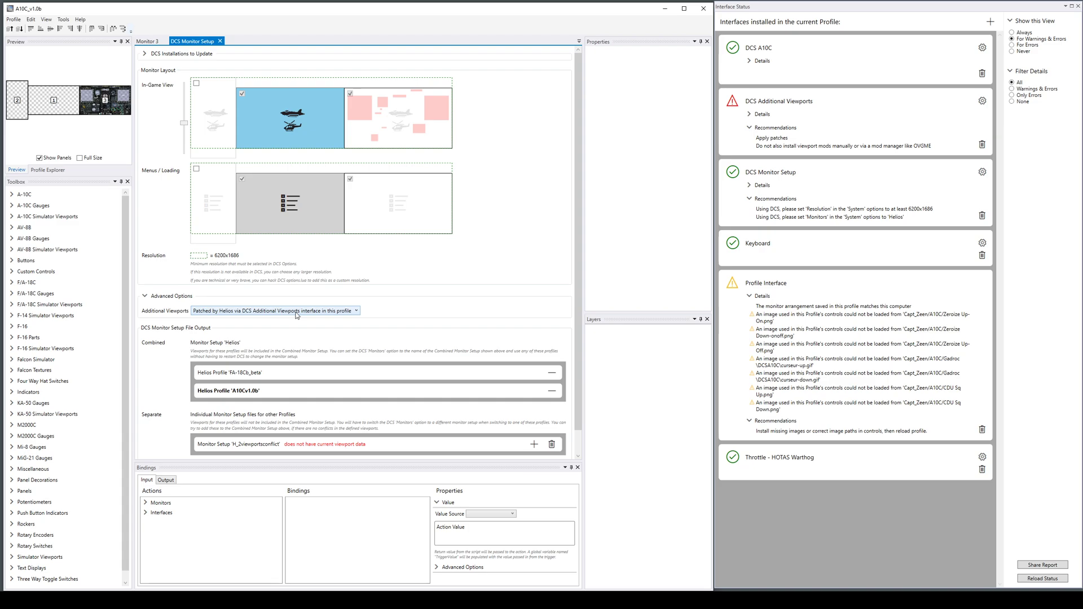
# Step: Return to the Monitor 3 layout and examine the file-by-file patch status of the DCS Additional Viewports interface
pyautogui.click(147, 41)
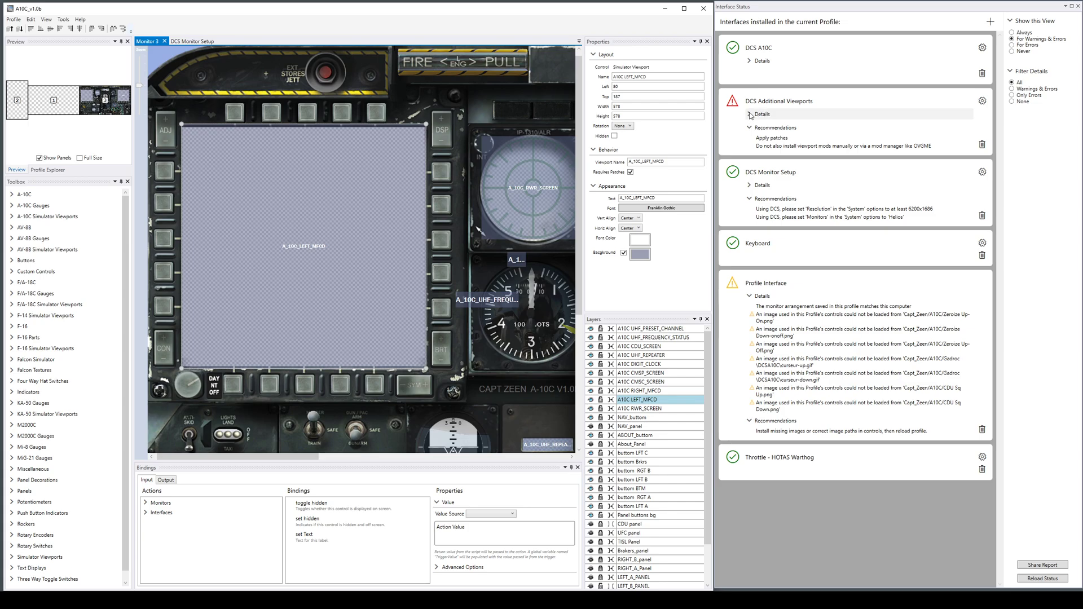
pyautogui.click(751, 116)
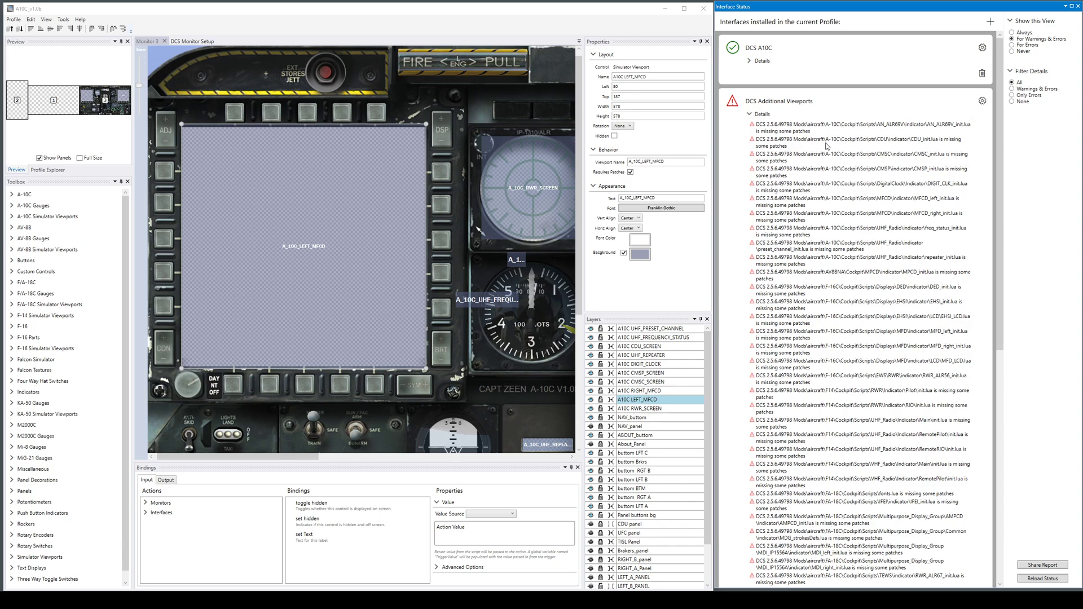
pyautogui.scroll(-5, 826, 146)
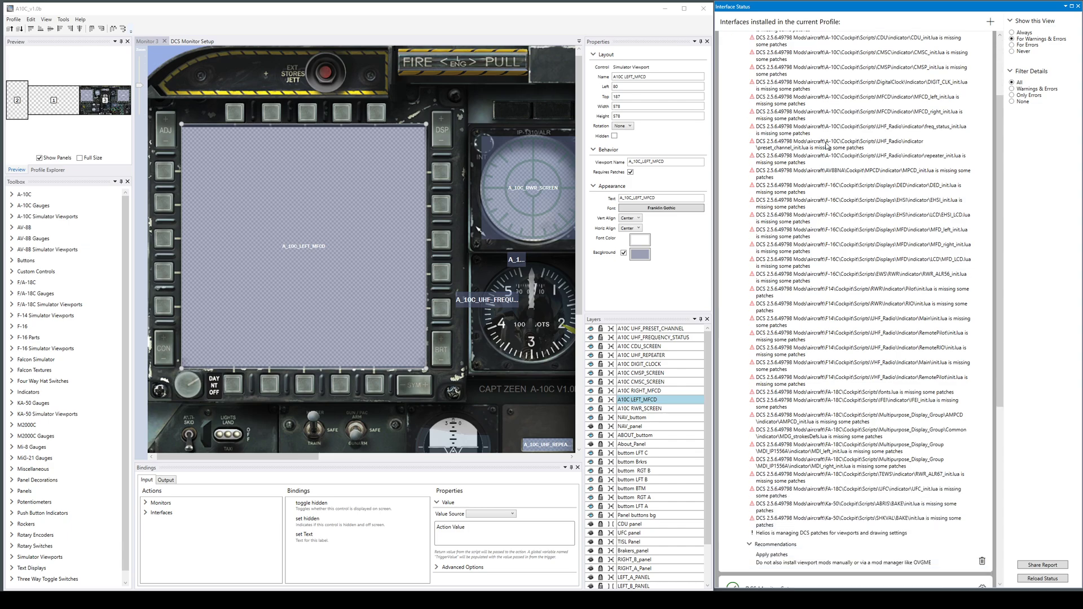
pyautogui.scroll(-1, 827, 145)
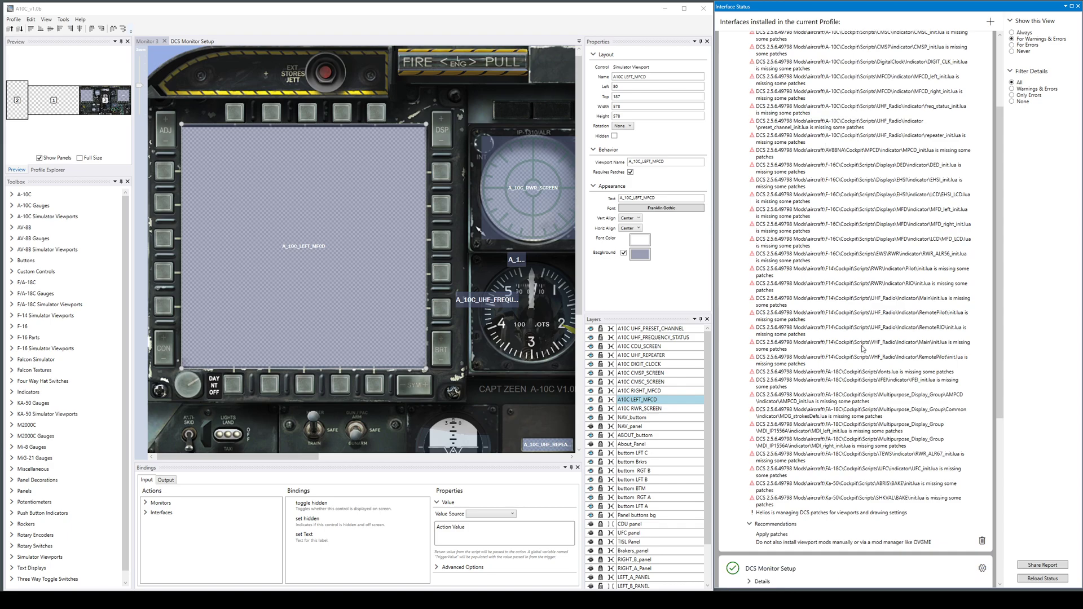
pyautogui.scroll(2, 840, 411)
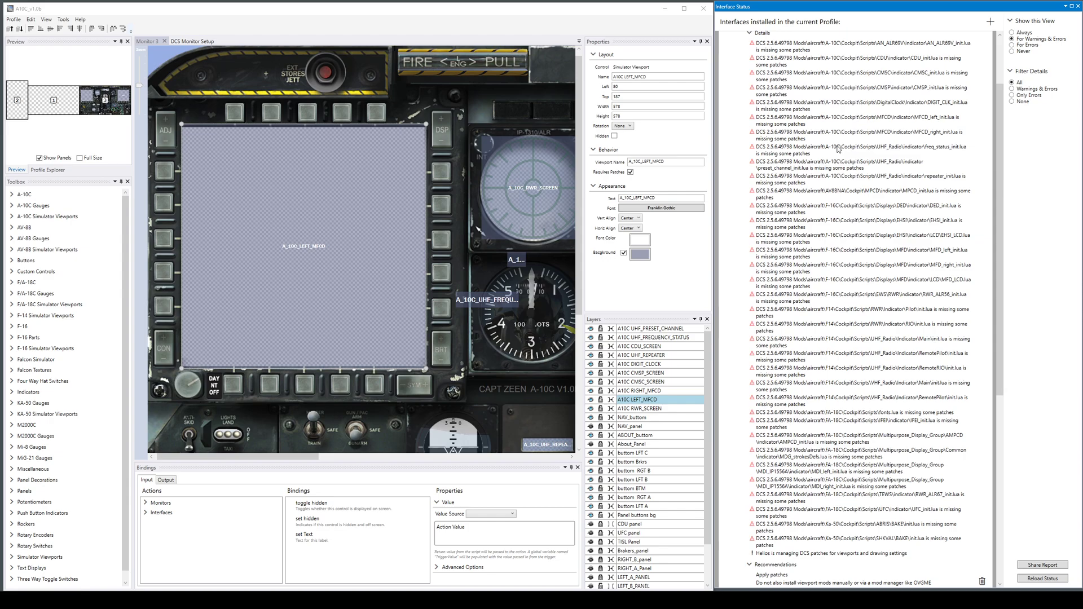
pyautogui.scroll(1, 885, 265)
pyautogui.scroll(3, 883, 273)
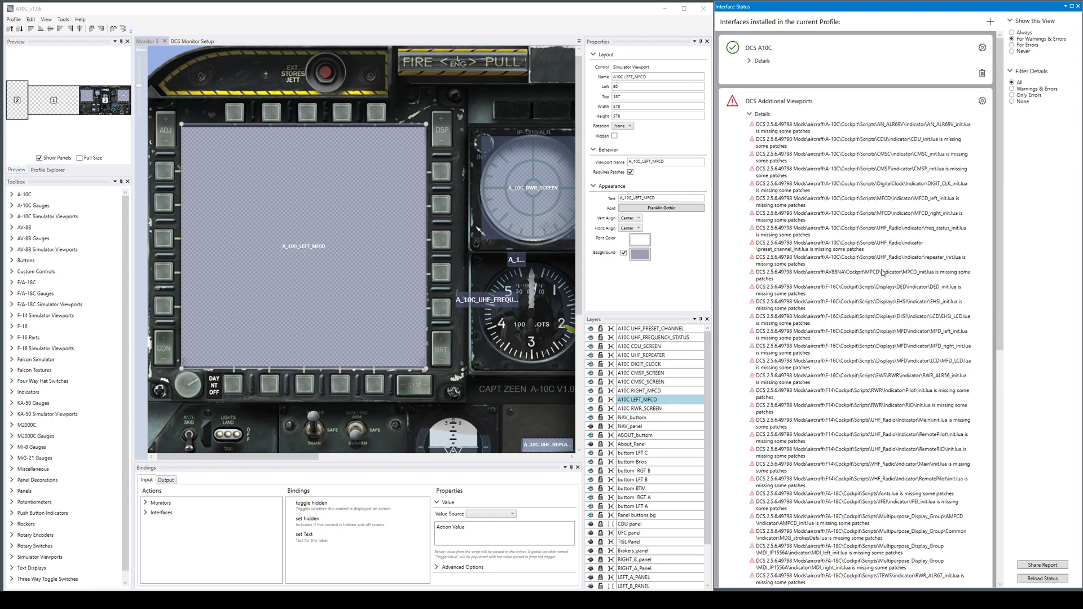
pyautogui.click(750, 115)
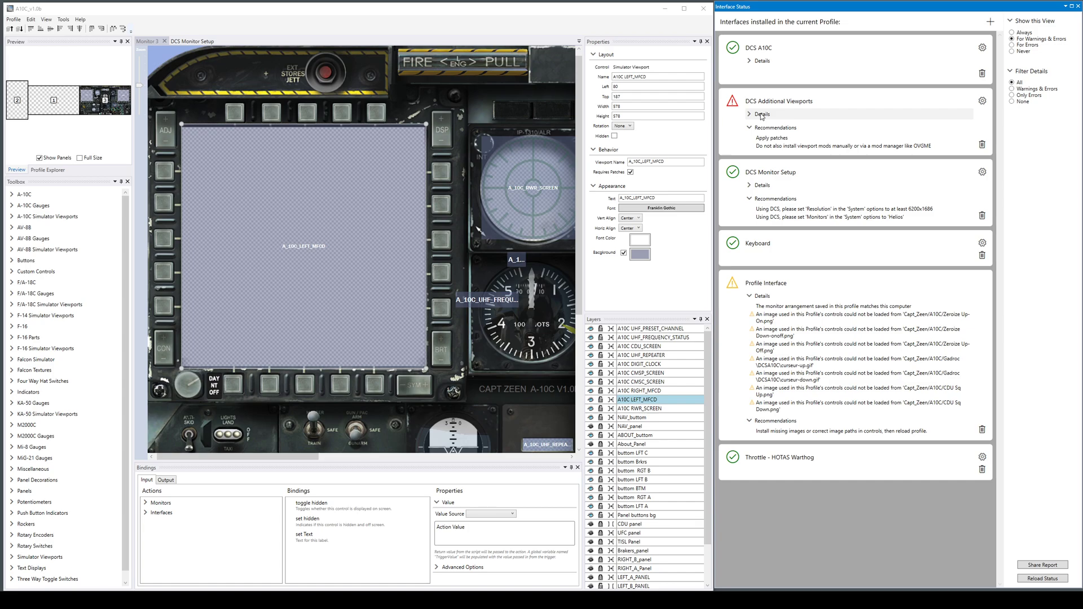
# Step: Open the DCS Additional Viewports configuration and install the viewport patches
pyautogui.moveTo(736, 107)
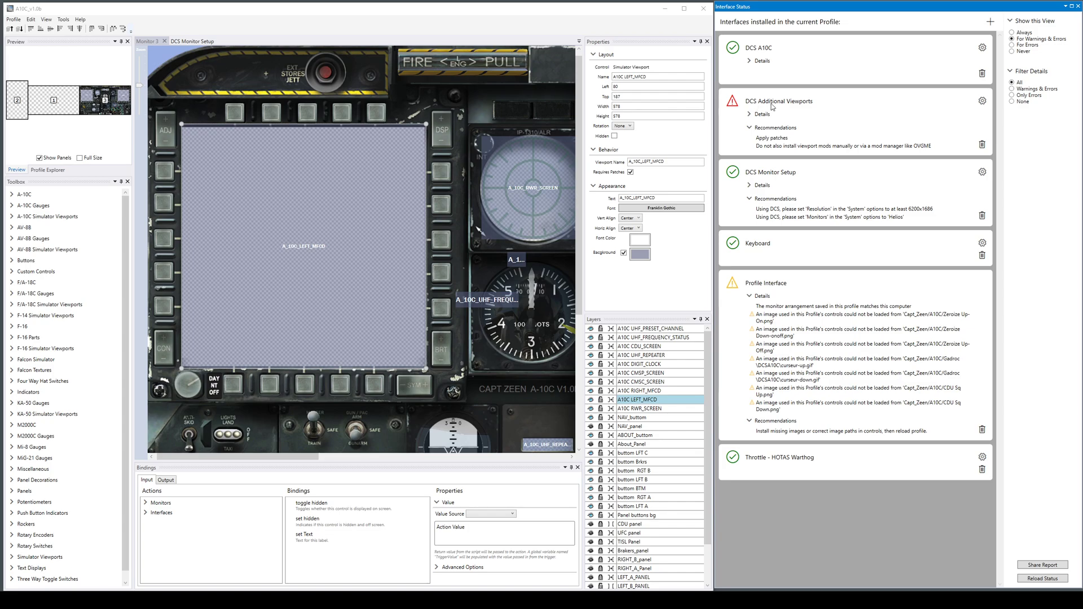
pyautogui.click(982, 102)
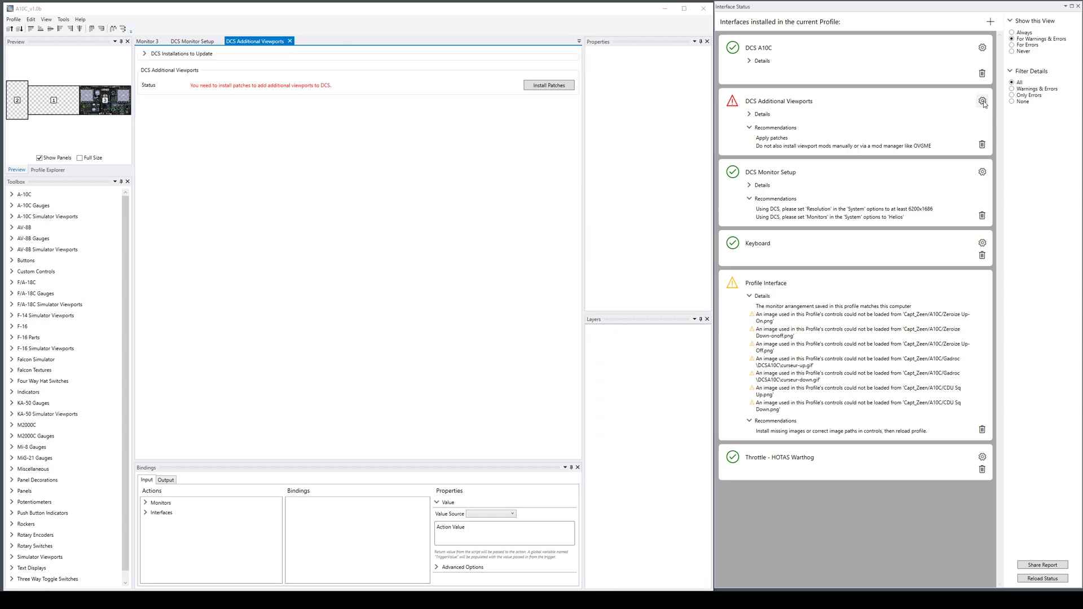
pyautogui.click(549, 85)
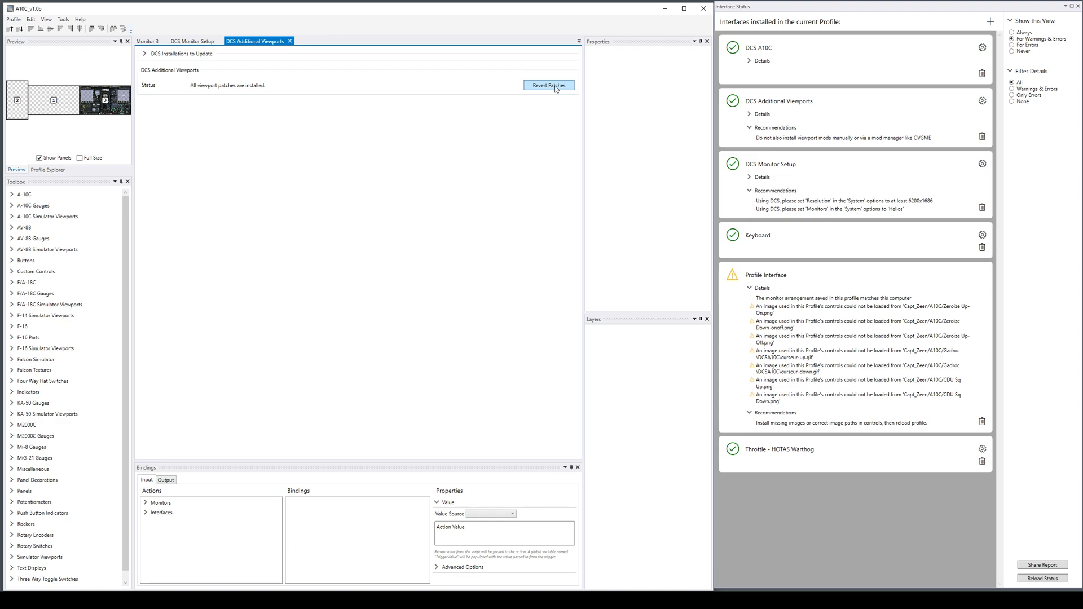
# Step: Review the detailed patch status of each DCS file under the DCS Additional Viewports interface
pyautogui.click(748, 115)
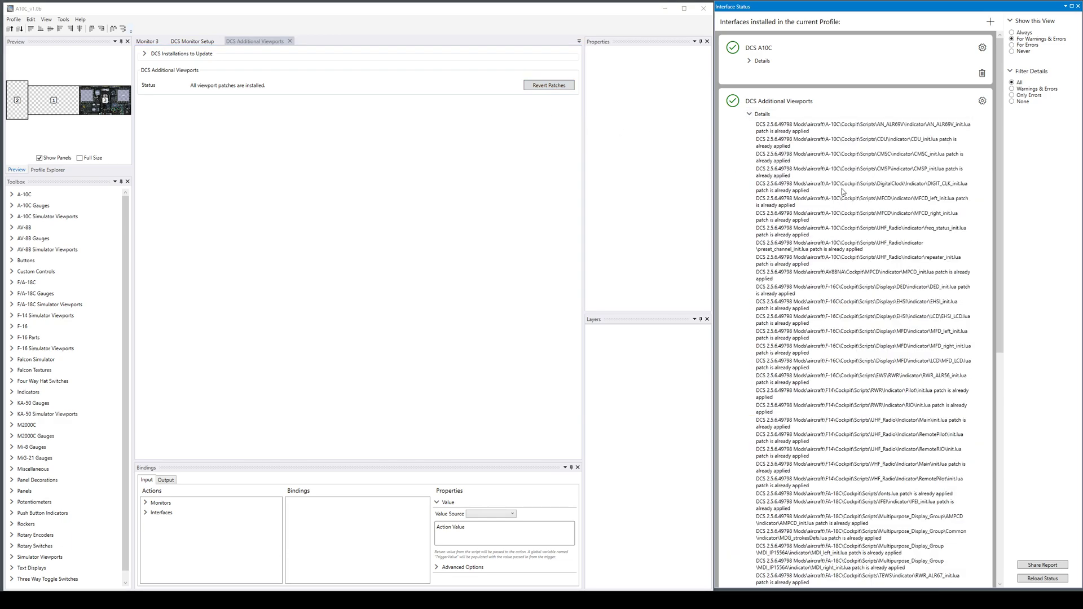
pyautogui.scroll(-2, 845, 184)
pyautogui.scroll(-6, 845, 183)
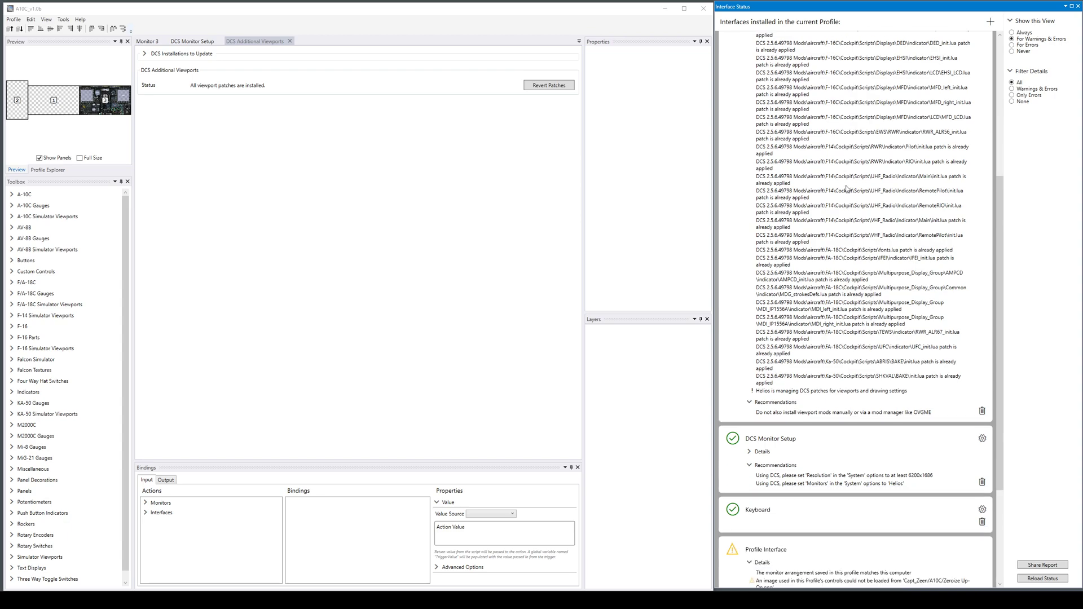
pyautogui.scroll(7, 846, 188)
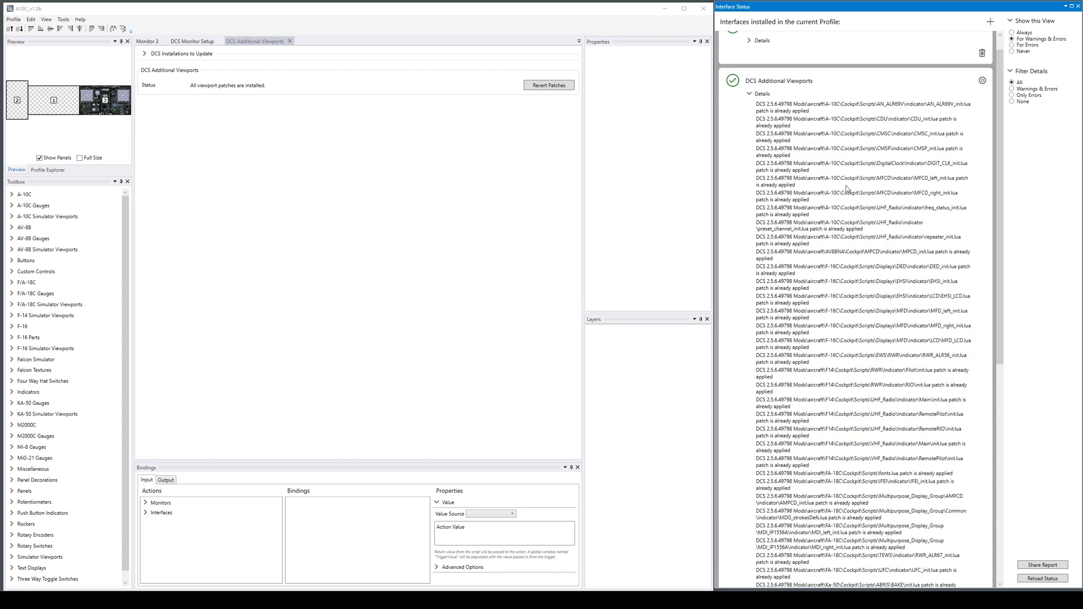
pyautogui.scroll(-10, 846, 189)
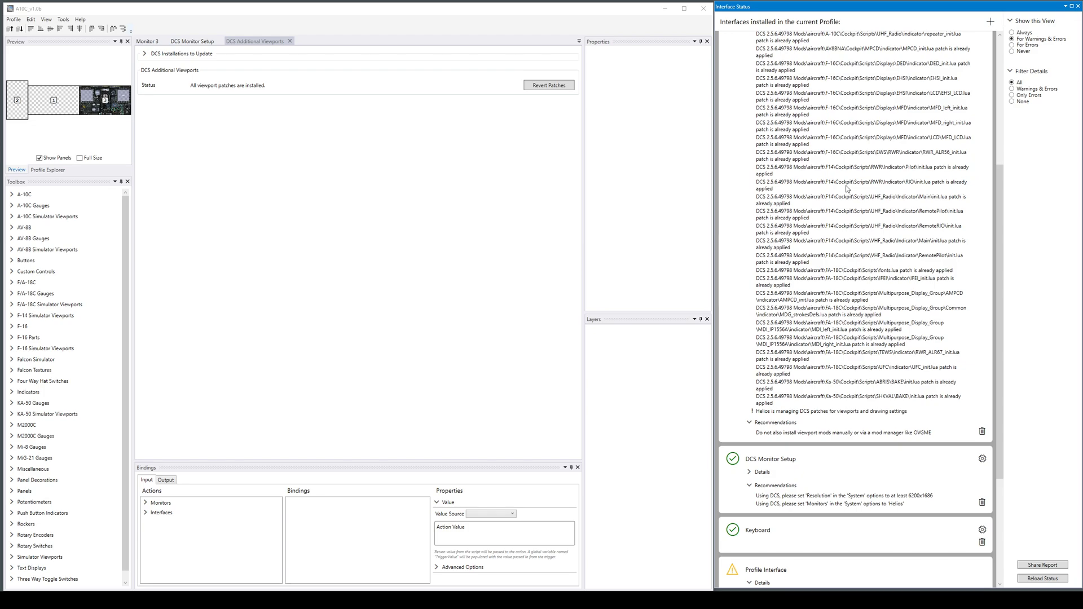
pyautogui.scroll(-4, 846, 189)
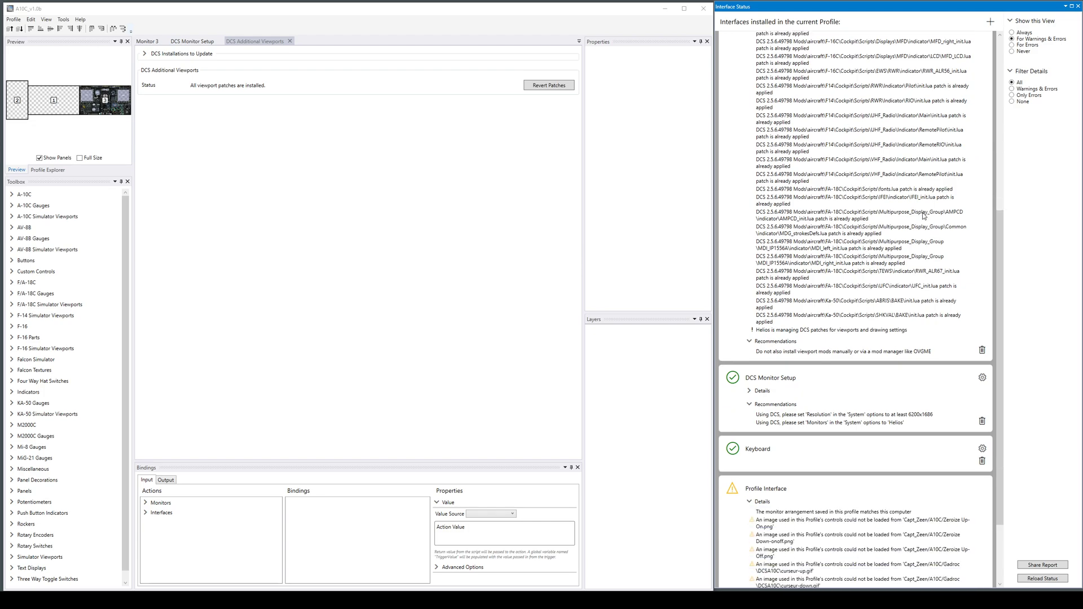
pyautogui.scroll(5, 923, 216)
pyautogui.scroll(6, 922, 216)
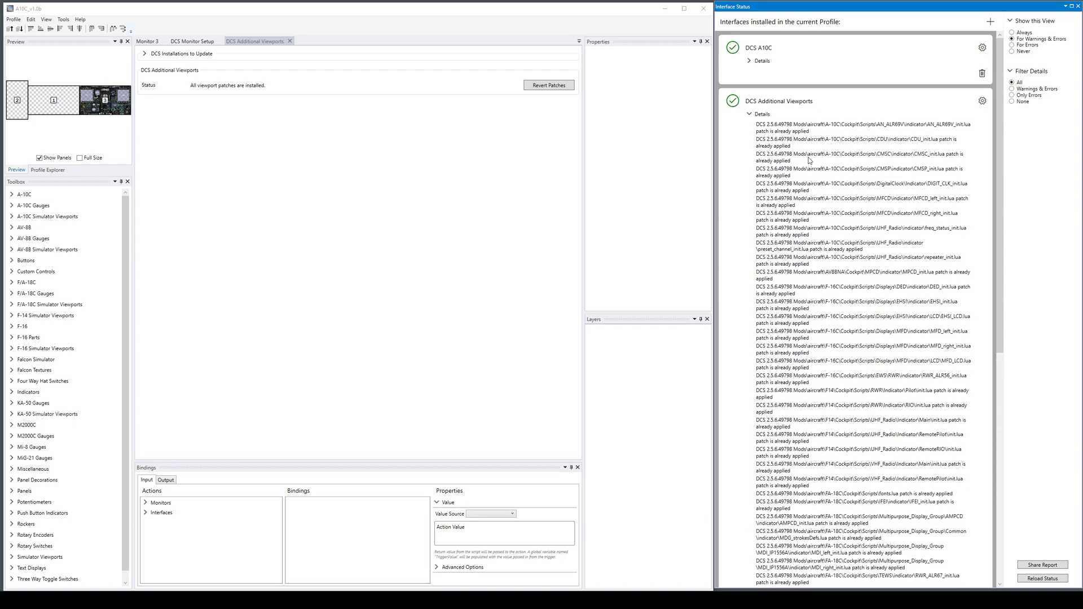
pyautogui.click(750, 114)
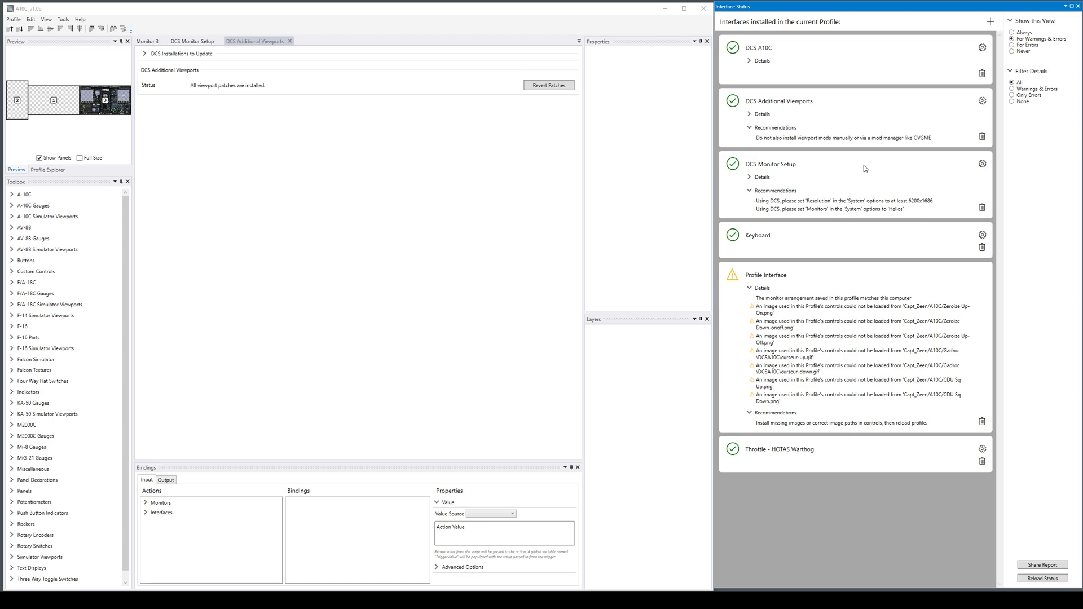
# Step: In DCS Monitor Setup, set Additional Viewports to "Will be created by third party solution and can't be verified by Helios"
pyautogui.click(982, 164)
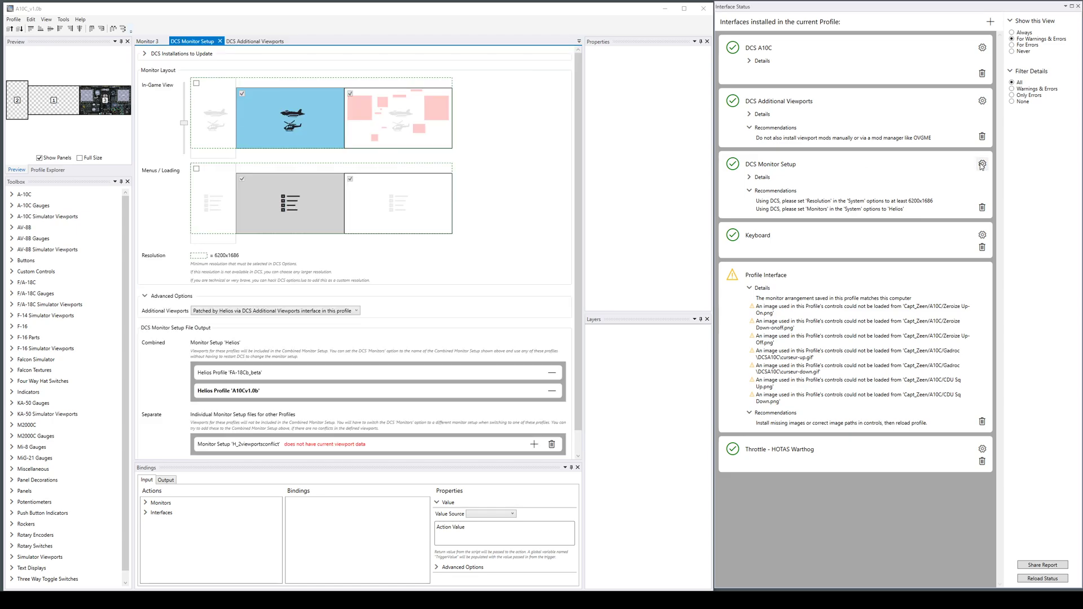
pyautogui.click(268, 314)
pyautogui.click(271, 331)
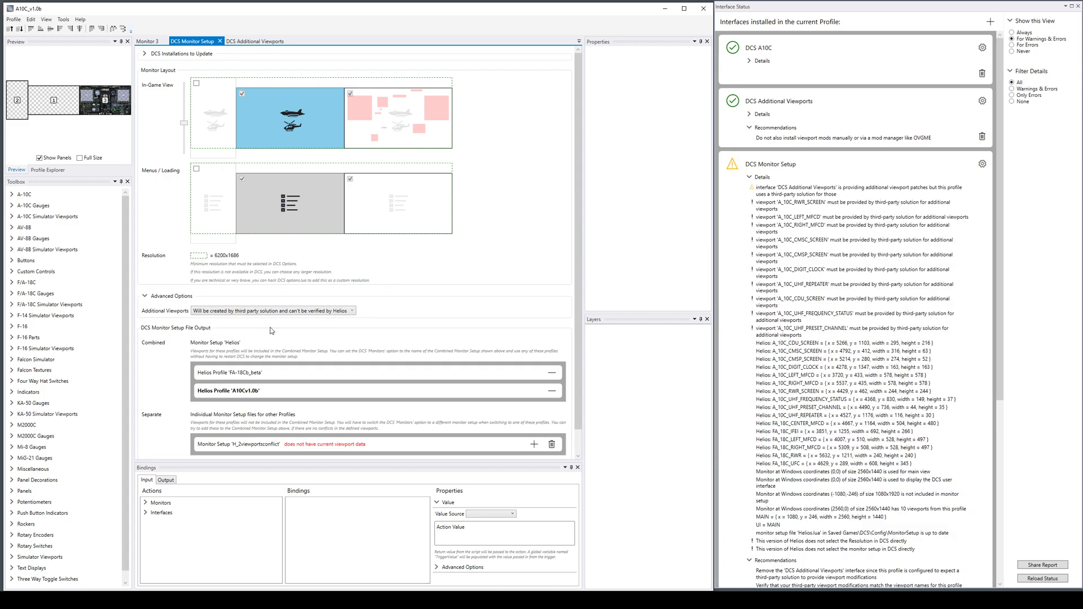
# Step: Collapse the DCS Monitor Setup details and remove the DCS Additional Viewports interface from the profile
pyautogui.click(749, 178)
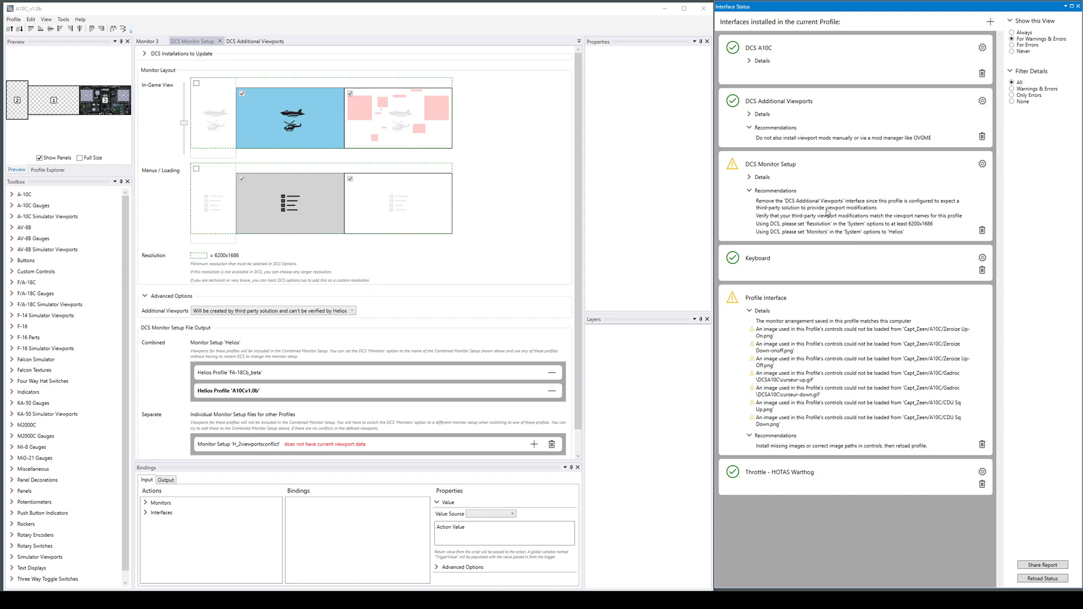
pyautogui.click(981, 137)
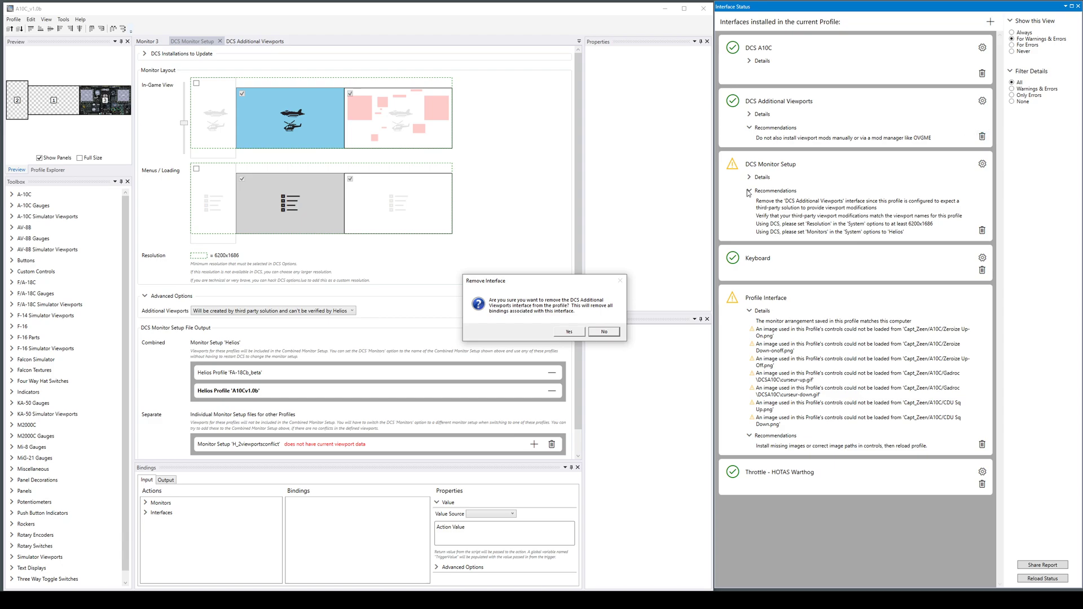
pyautogui.click(569, 332)
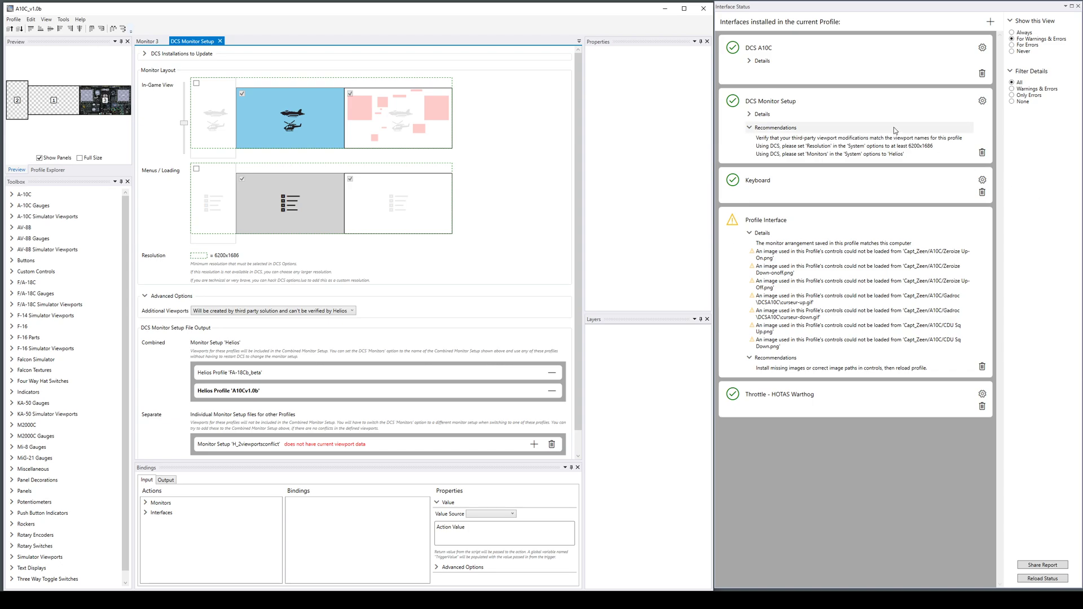
# Step: Reopen the A10C_v1.0b.hpf profile, discarding the unsaved changes
pyautogui.click(13, 19)
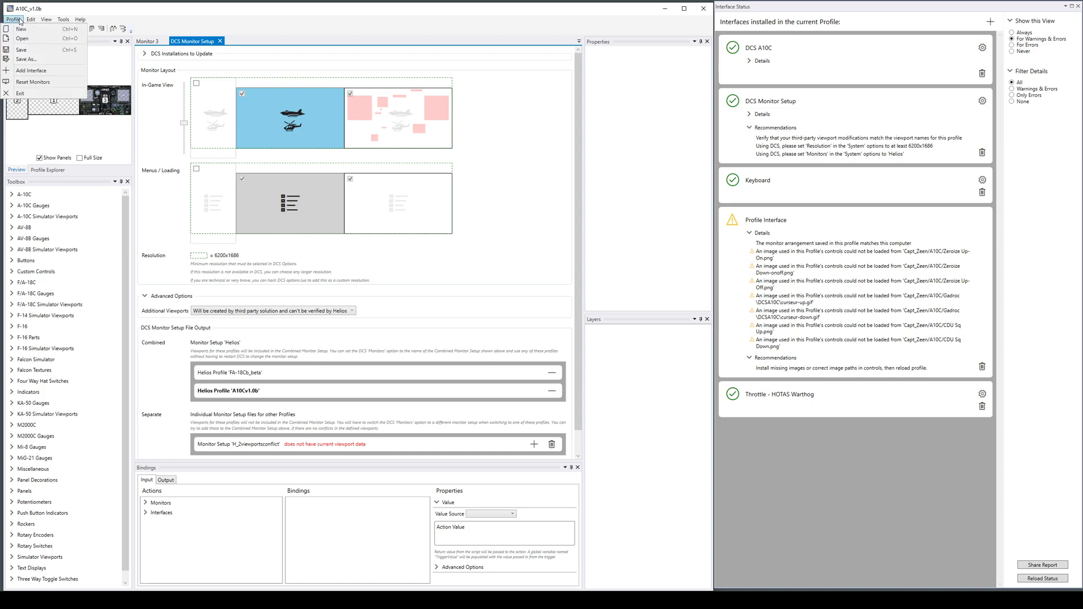
pyautogui.click(22, 29)
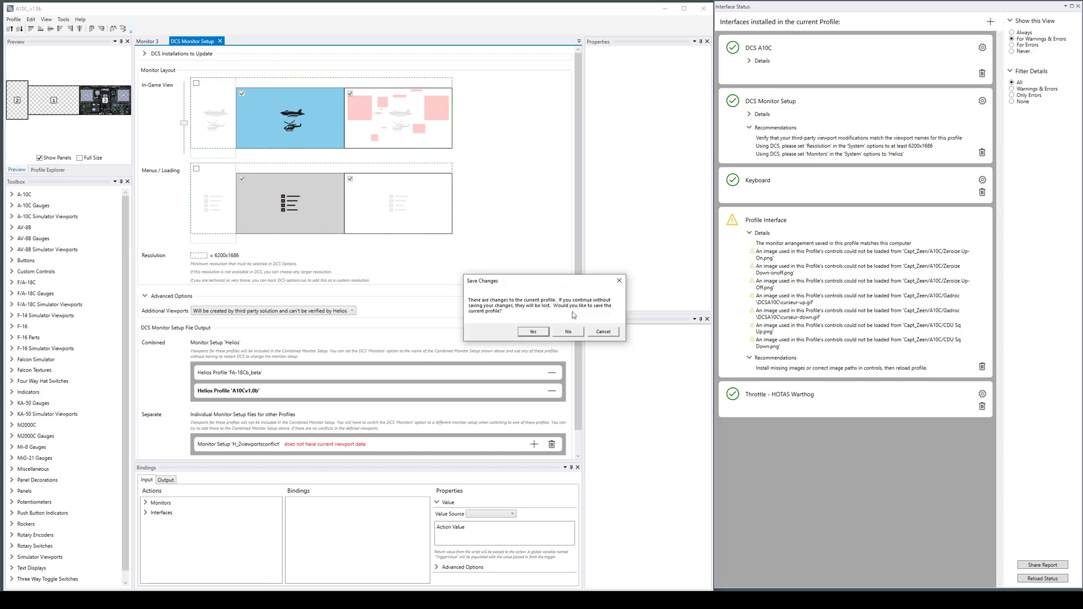
pyautogui.click(568, 332)
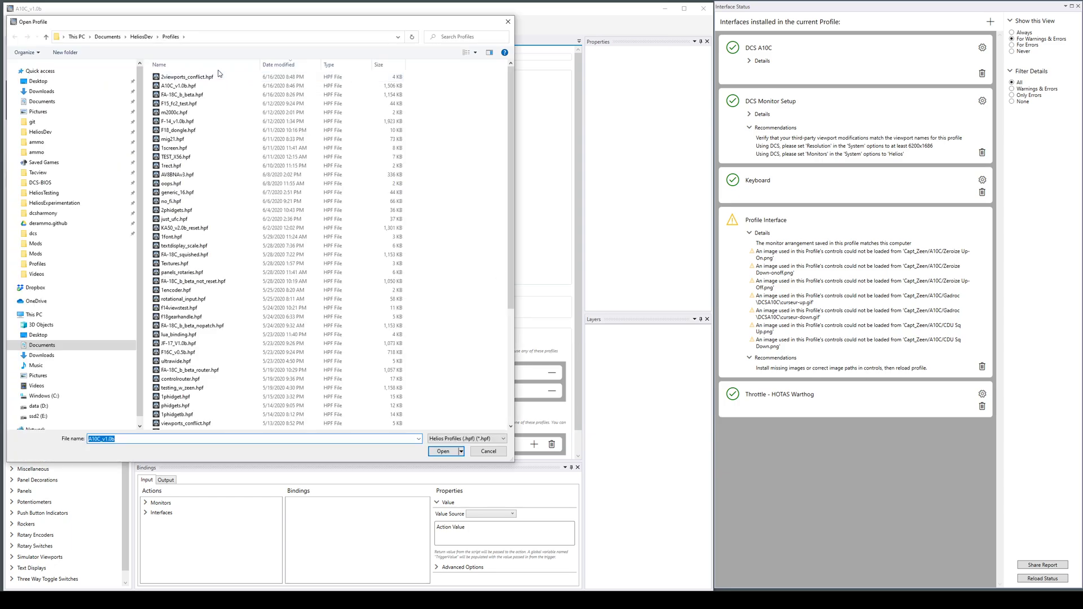
pyautogui.doubleClick(210, 86)
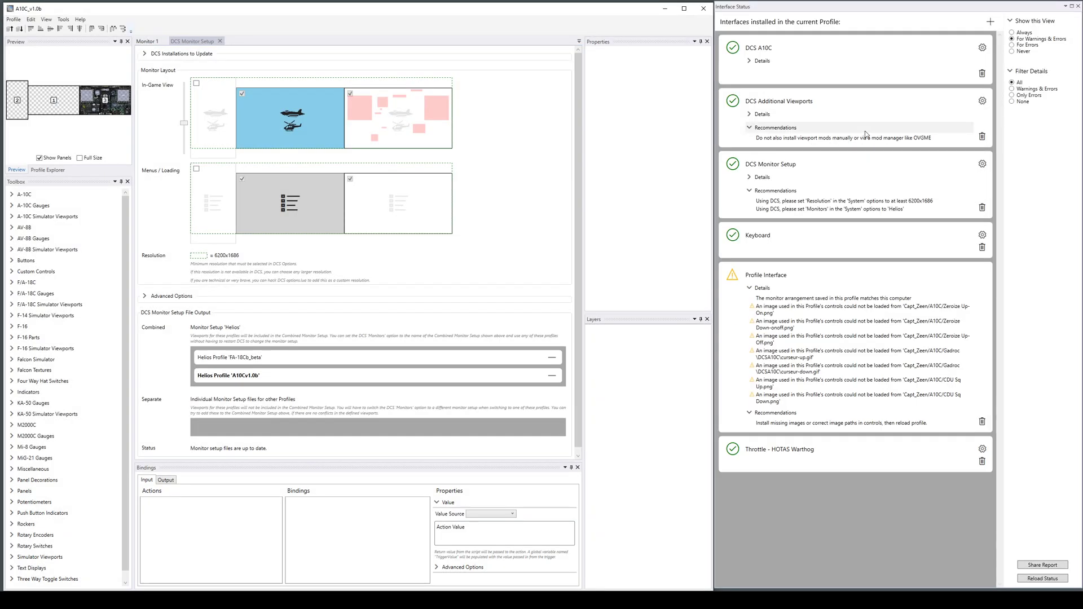
# Step: Open the DCS Additional Viewports configuration and revert the viewport patches
pyautogui.click(982, 100)
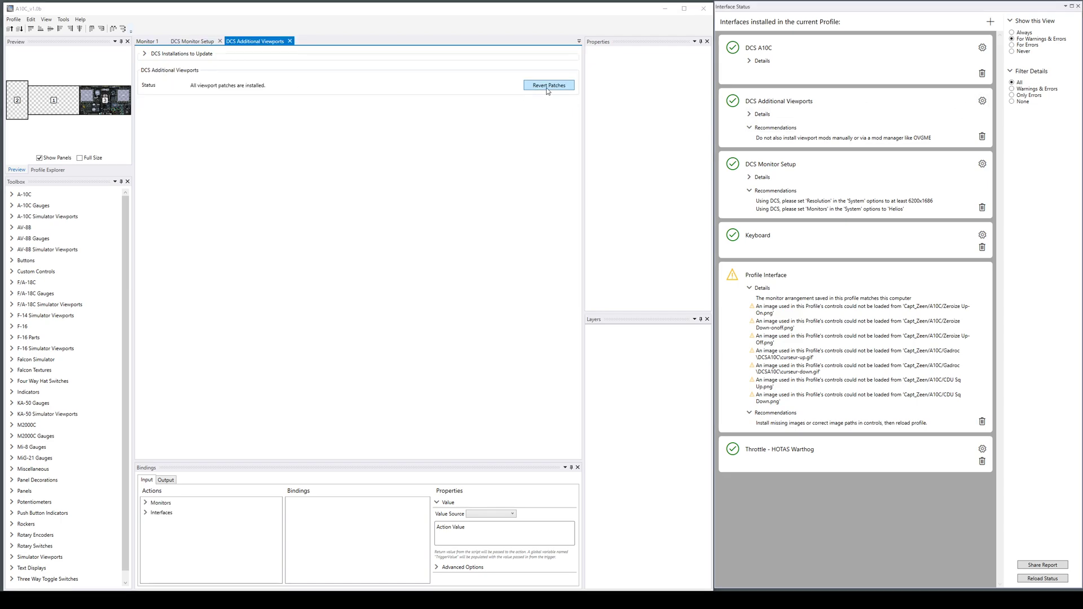
pyautogui.click(549, 85)
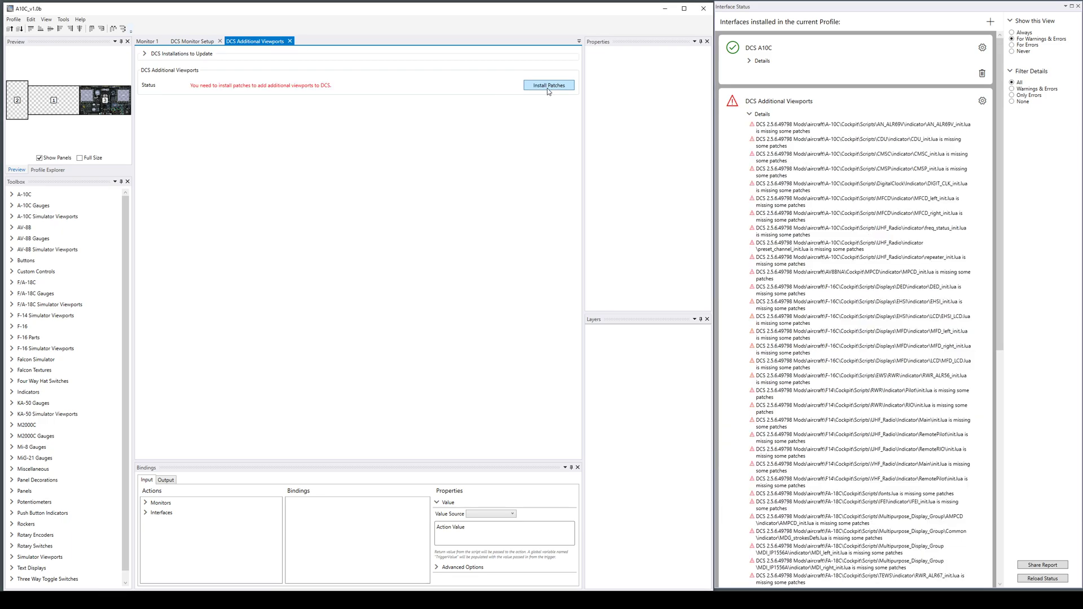
# Step: Find the FA-18C IFEI_init.lua entry in the patch list and show its containing IFEI\indicator folder in File Explorer
pyautogui.scroll(-5, 861, 252)
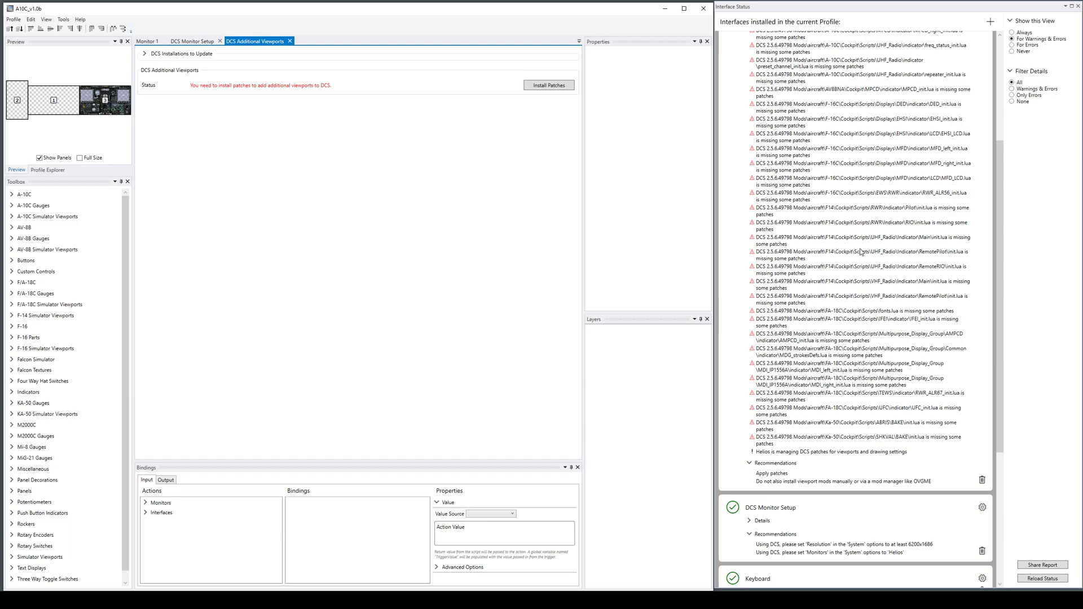
pyautogui.click(857, 318)
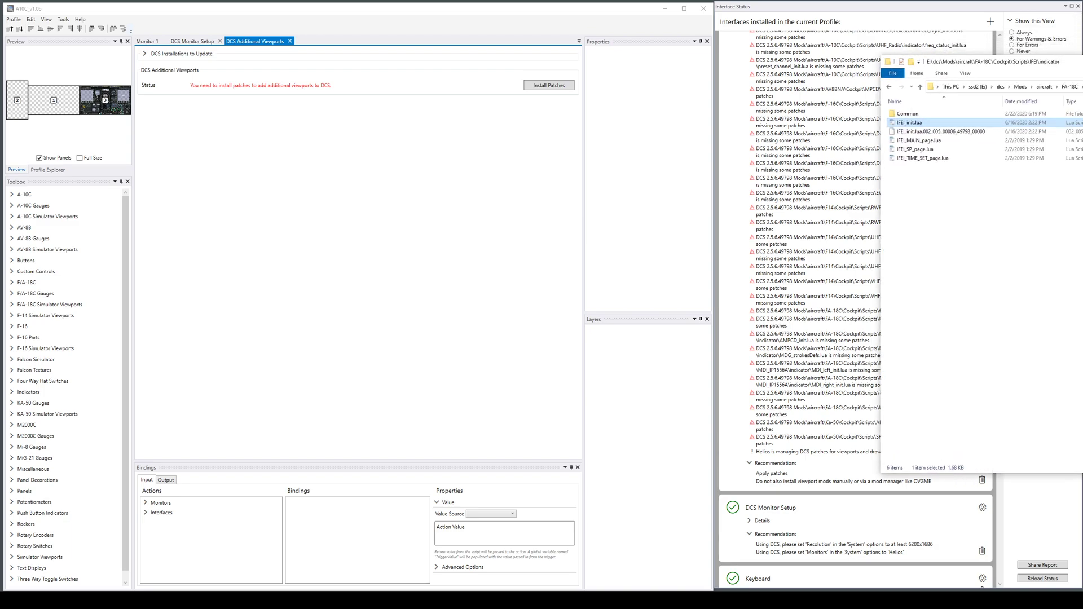
pyautogui.moveTo(654, 153); pyautogui.dragTo(636, 164)
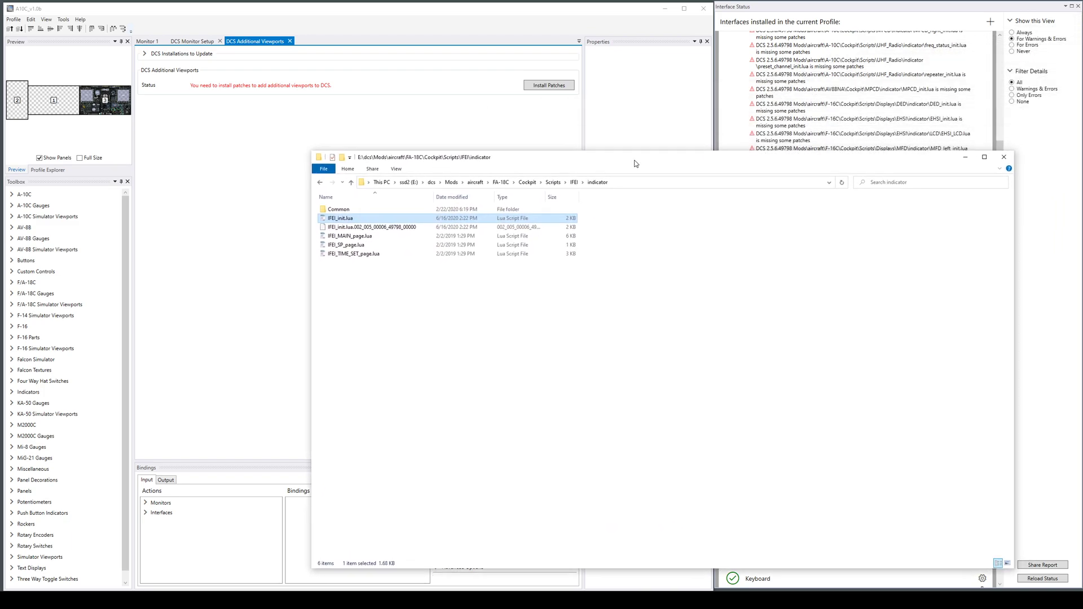